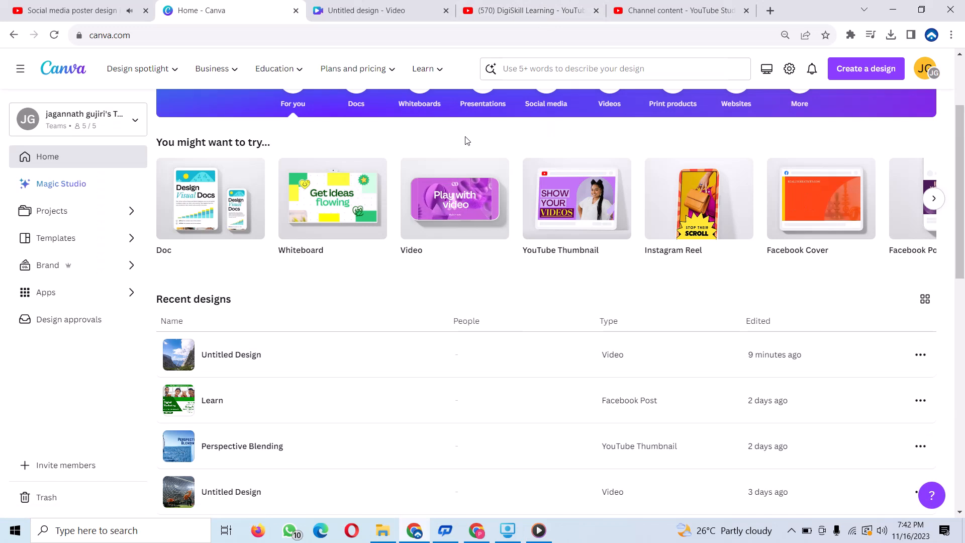
- Create a new video design and set the recently used Mountain Hill Timelapse clip as the page background
{"action": "left_click", "coordinate": [463, 224]}
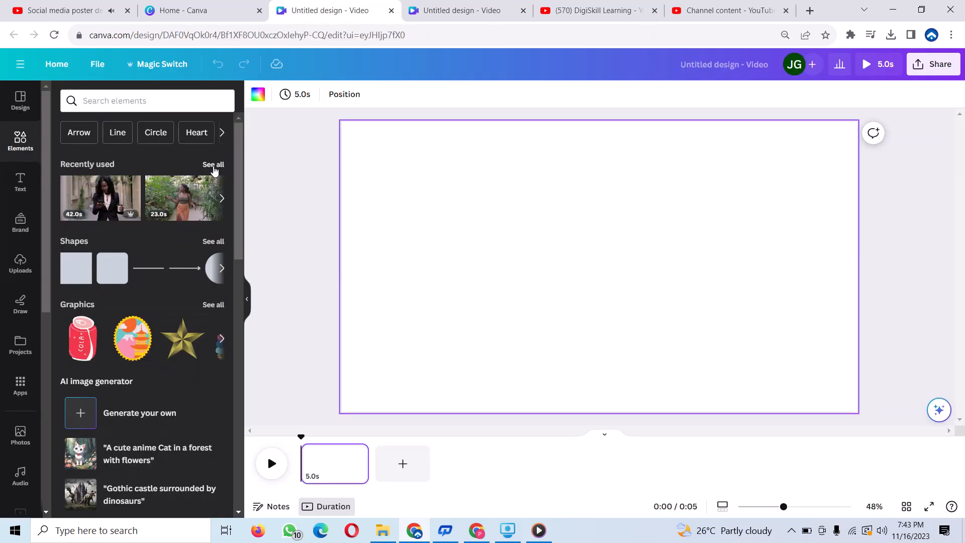
{"action": "left_click", "coordinate": [213, 166]}
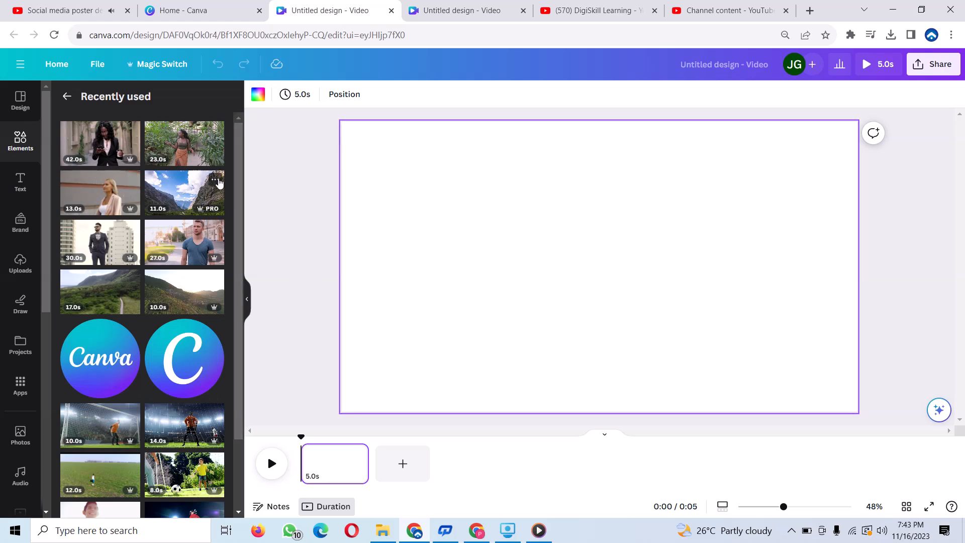
{"action": "left_click", "coordinate": [215, 180]}
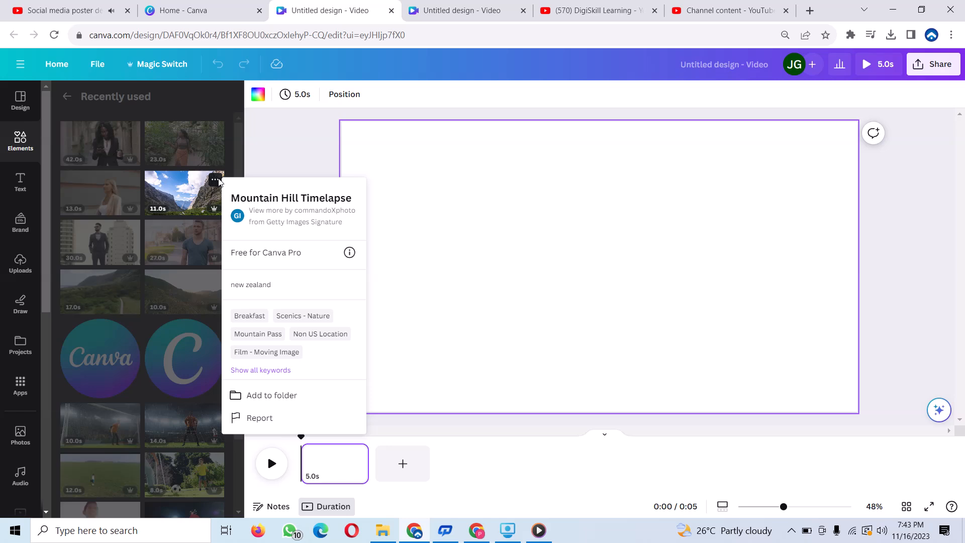
{"action": "left_click", "coordinate": [181, 193]}
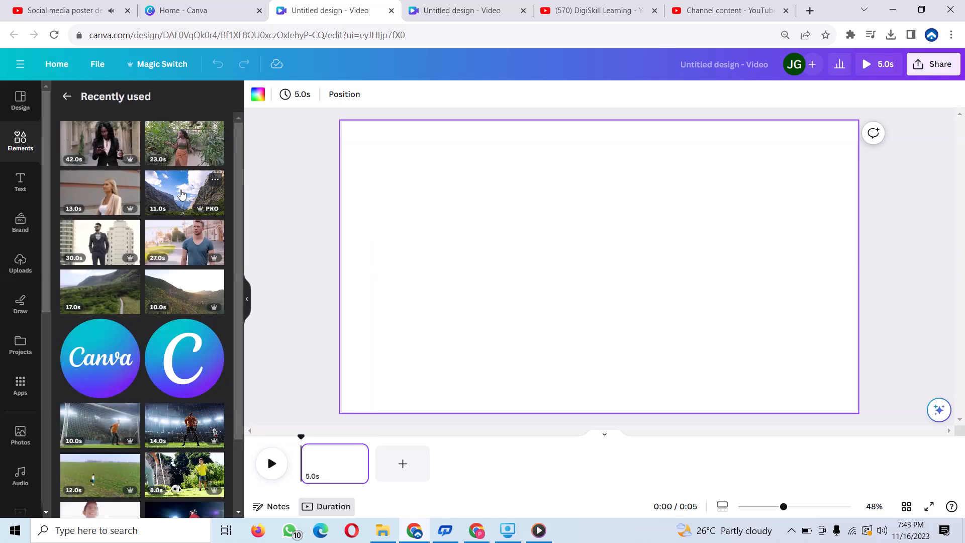
{"action": "left_click", "coordinate": [181, 193]}
{"action": "right_click", "coordinate": [628, 243]}
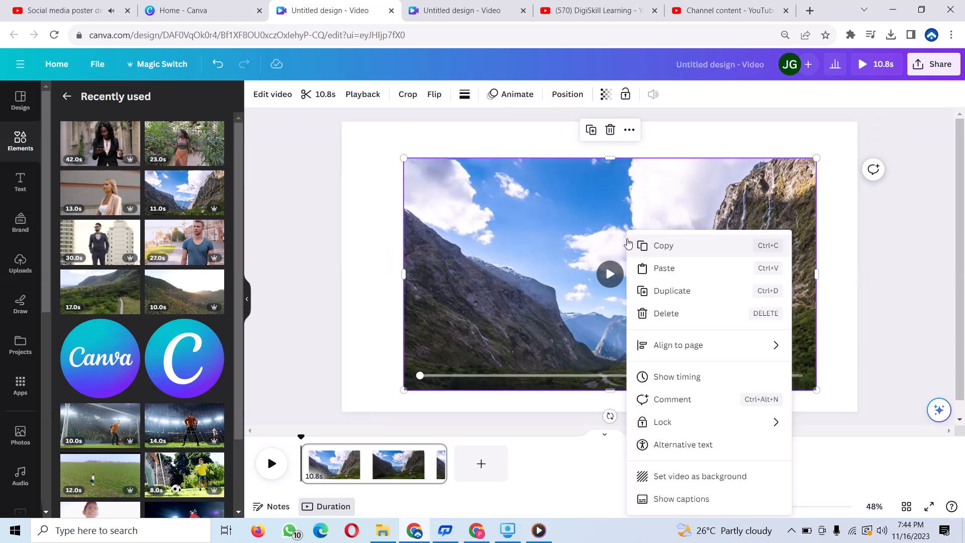
{"action": "left_click", "coordinate": [718, 479]}
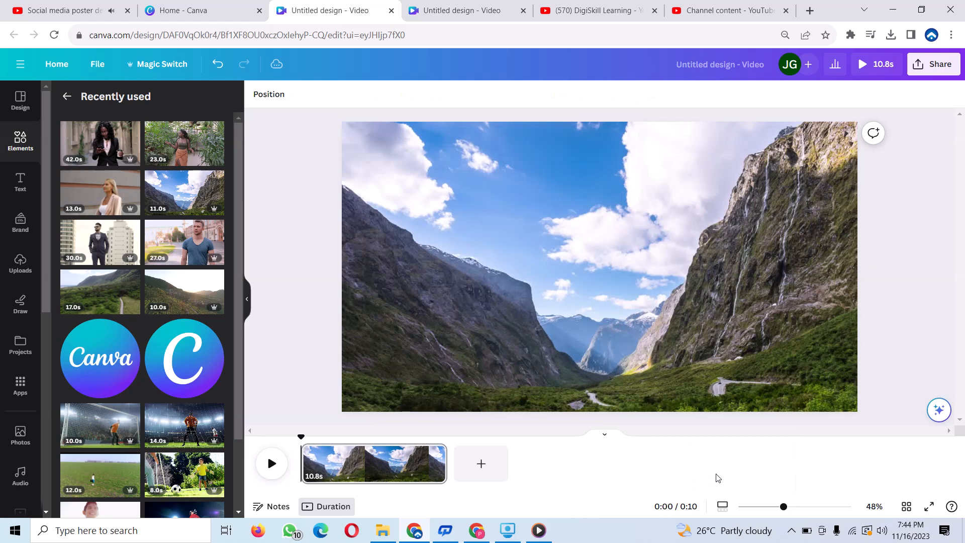
- Add a second page with the "Confident business woman walks street" clip as its background and trim it to 10.7 s
{"action": "left_click", "coordinate": [482, 465]}
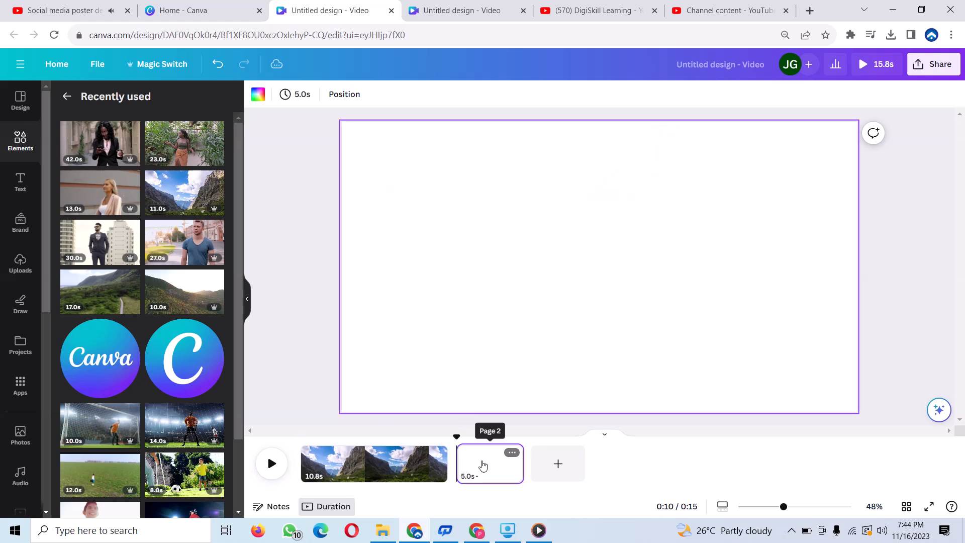
{"action": "mouse_move", "coordinate": [84, 165]}
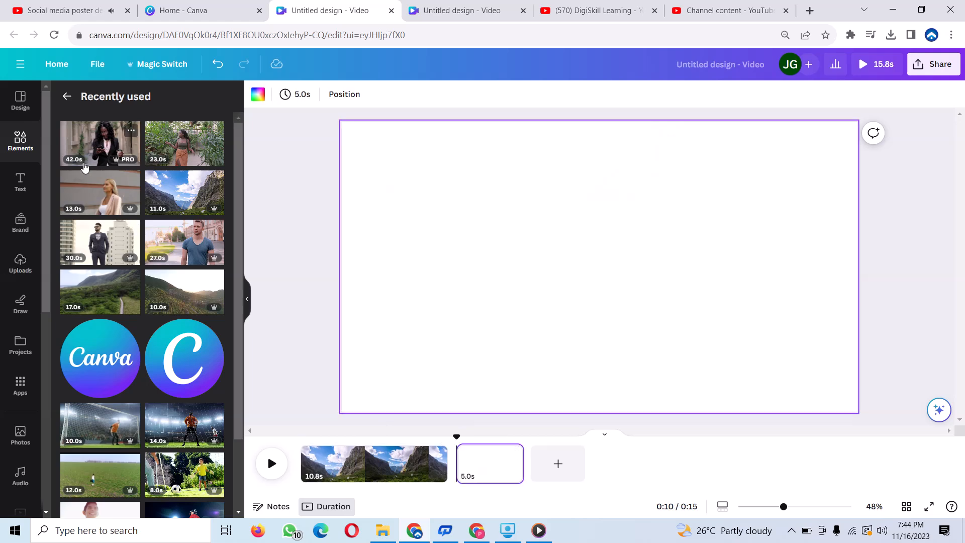
{"action": "left_click", "coordinate": [129, 131]}
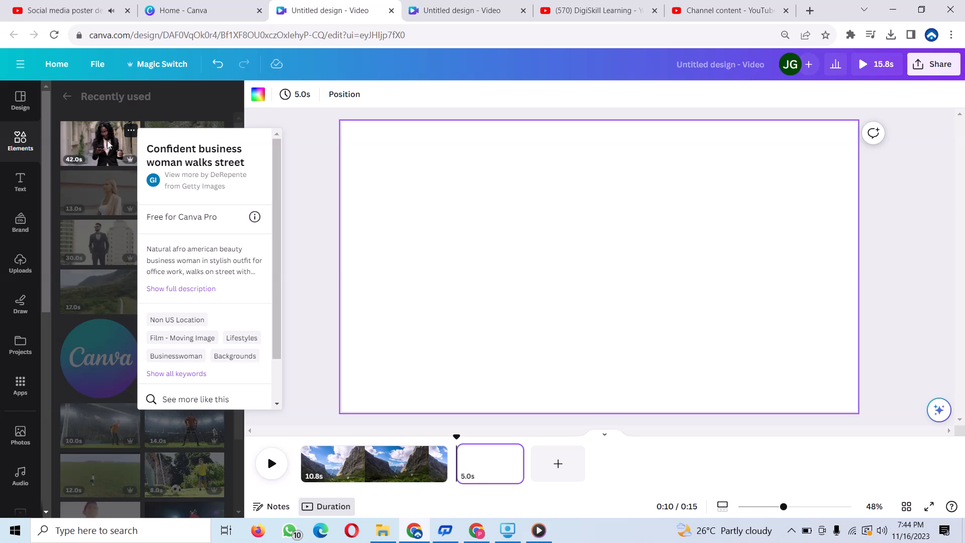
{"action": "left_click", "coordinate": [107, 143]}
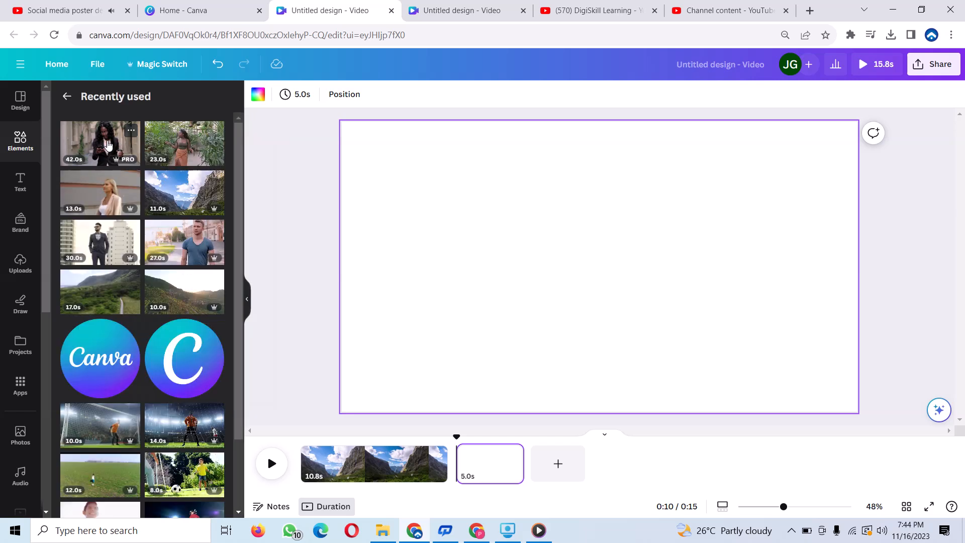
{"action": "left_click", "coordinate": [107, 143]}
{"action": "right_click", "coordinate": [667, 302]}
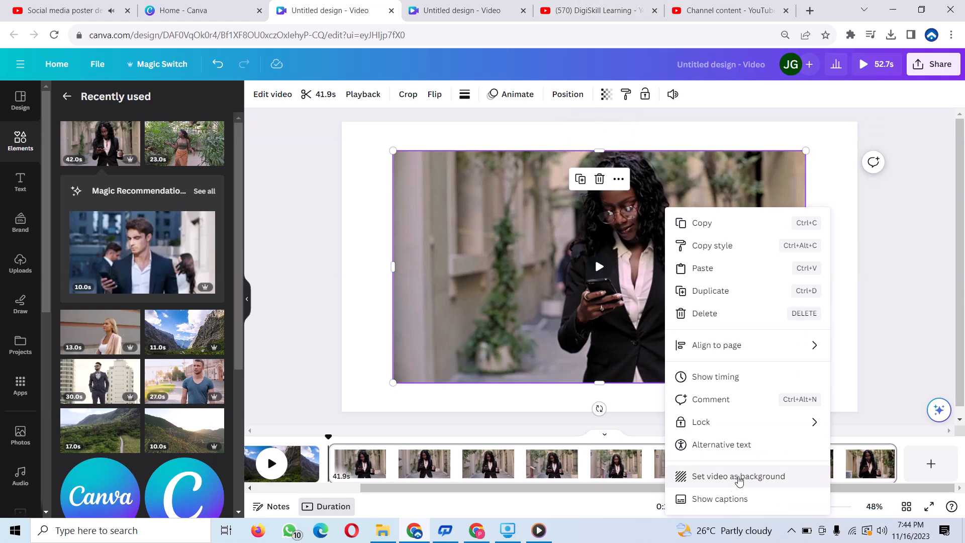
{"action": "left_click", "coordinate": [739, 478]}
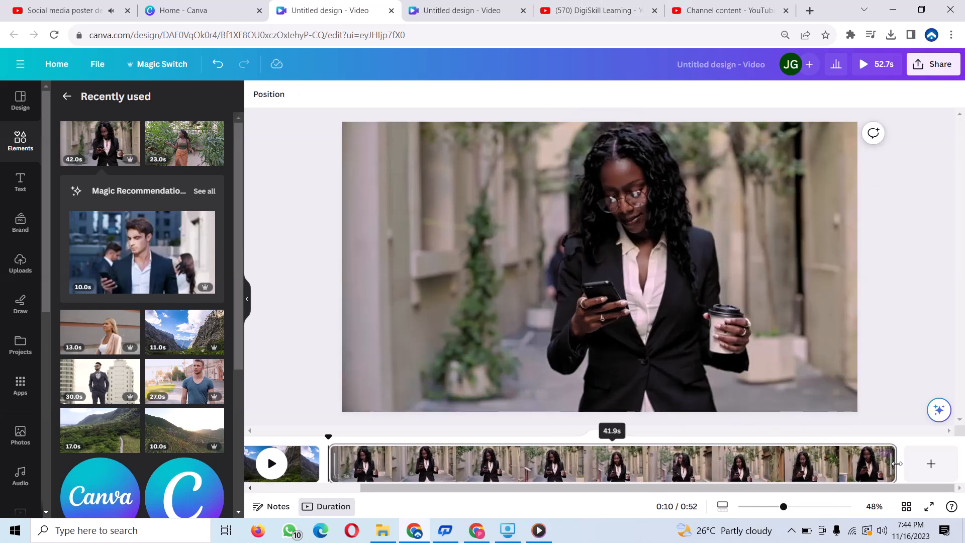
{"action": "left_click_drag", "start_coordinate": [898, 464], "coordinate": [474, 506]}
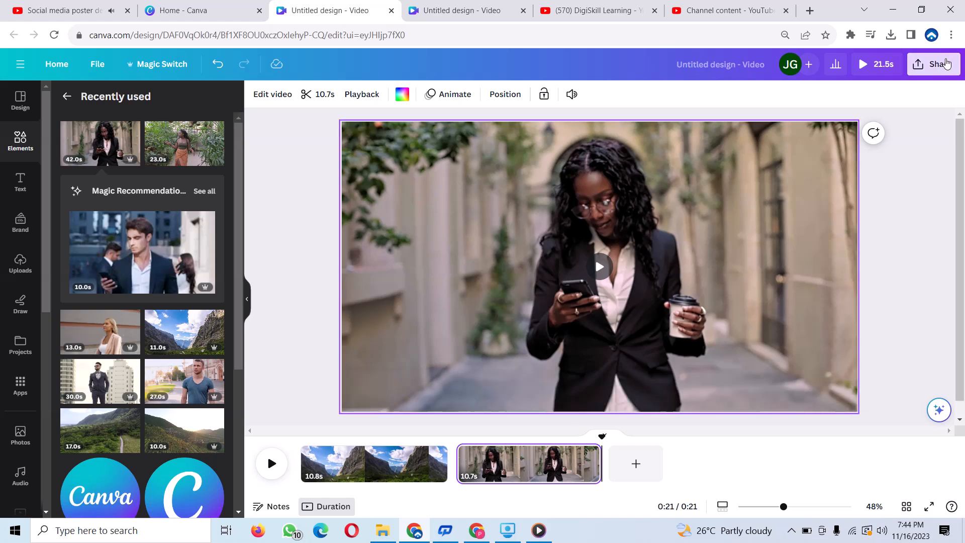
{"action": "left_click", "coordinate": [947, 64]}
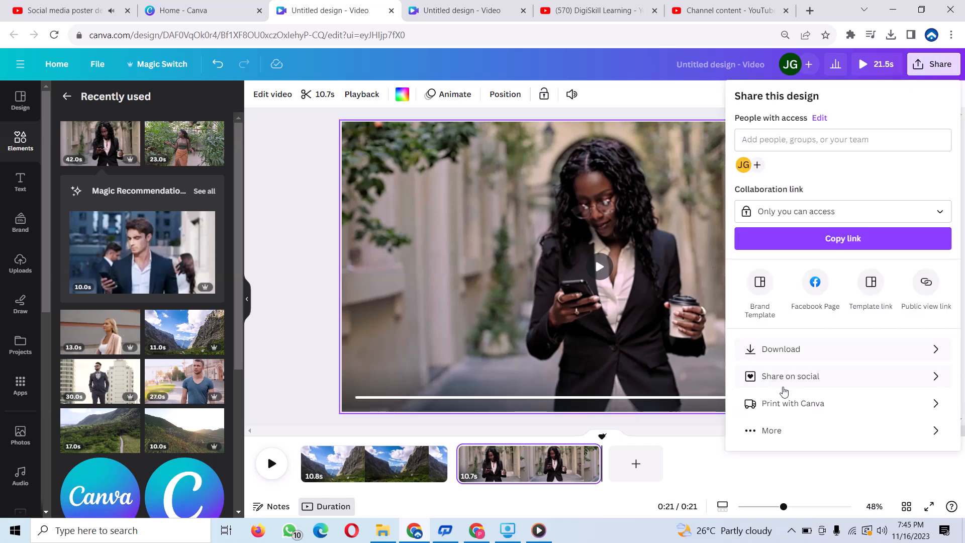
{"action": "left_click", "coordinate": [792, 352]}
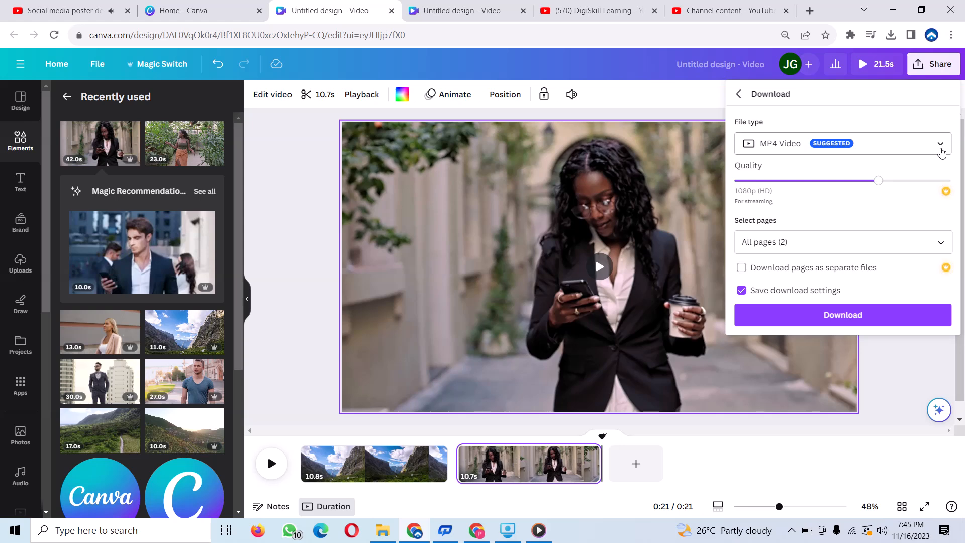
{"action": "left_click", "coordinate": [964, 132]}
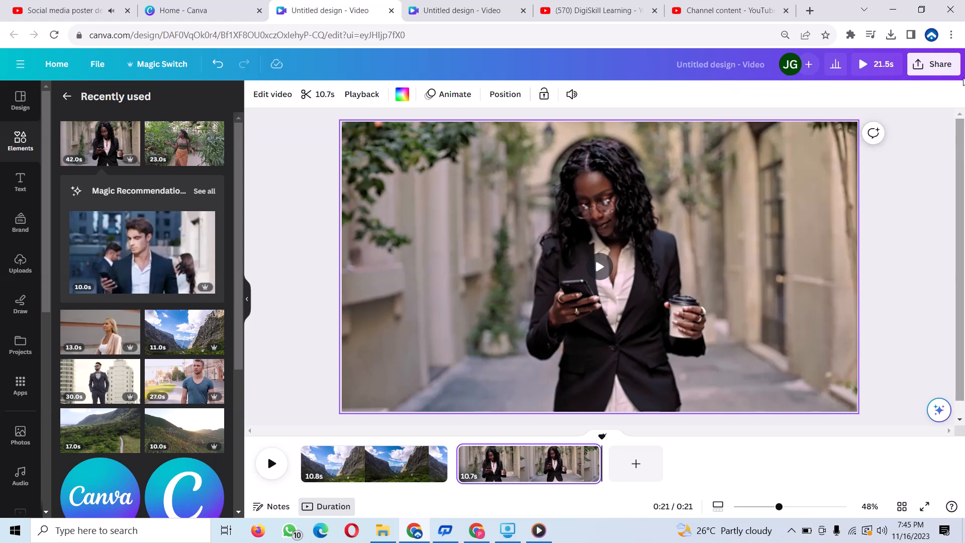
- Open the design's download settings and choose PNG as the file type
{"action": "left_click", "coordinate": [934, 60]}
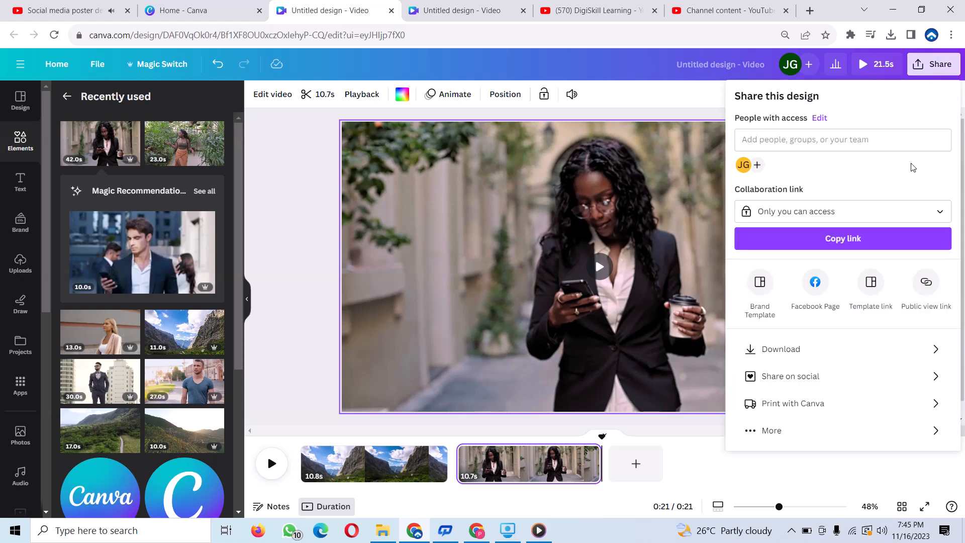
{"action": "left_click", "coordinate": [793, 355]}
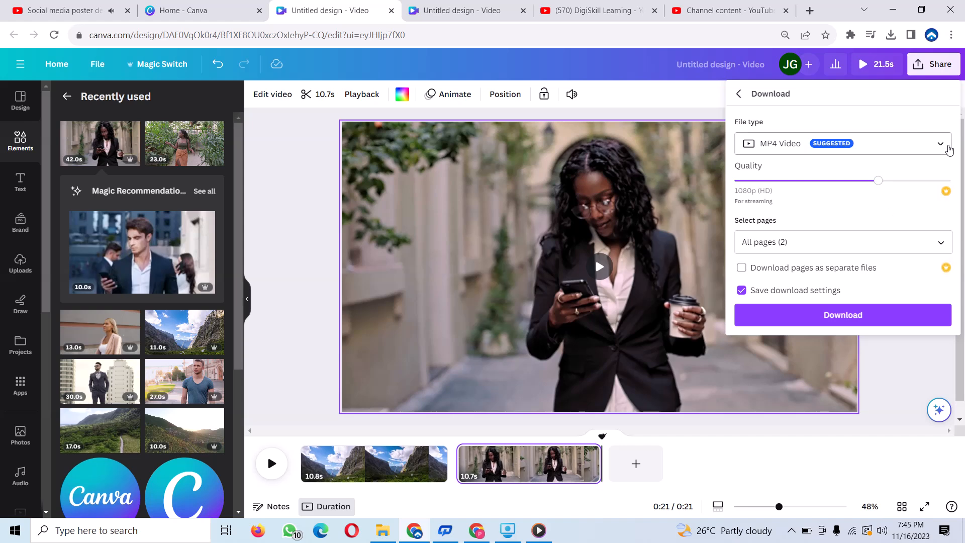
{"action": "left_click", "coordinate": [928, 143]}
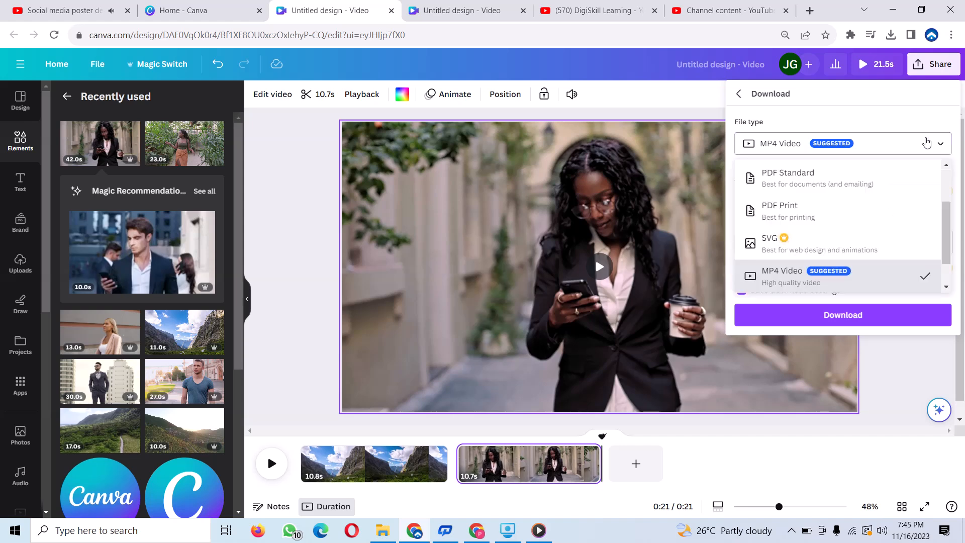
{"action": "scroll", "coordinate": [907, 166], "scroll_direction": "up", "scroll_amount": 2}
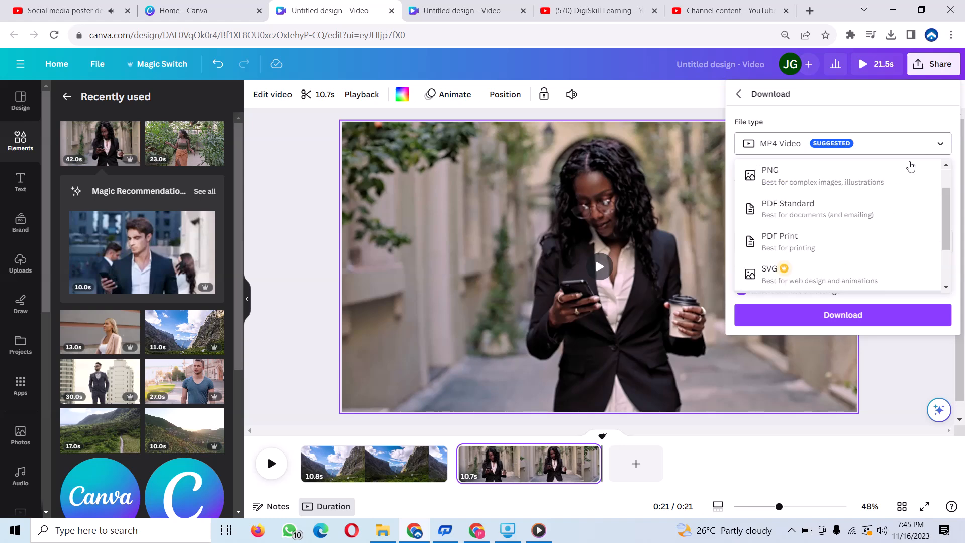
{"action": "scroll", "coordinate": [850, 196], "scroll_direction": "up", "scroll_amount": 1}
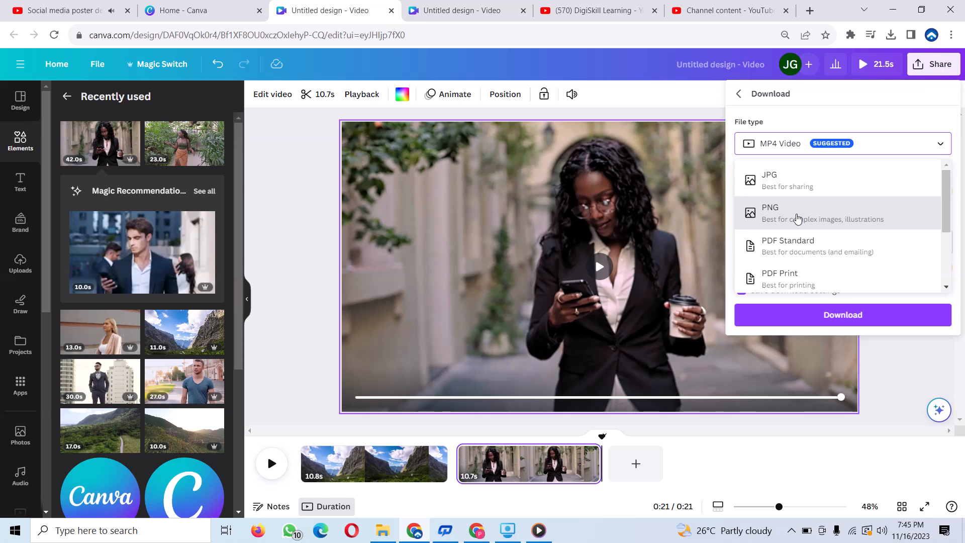
{"action": "left_click", "coordinate": [798, 218]}
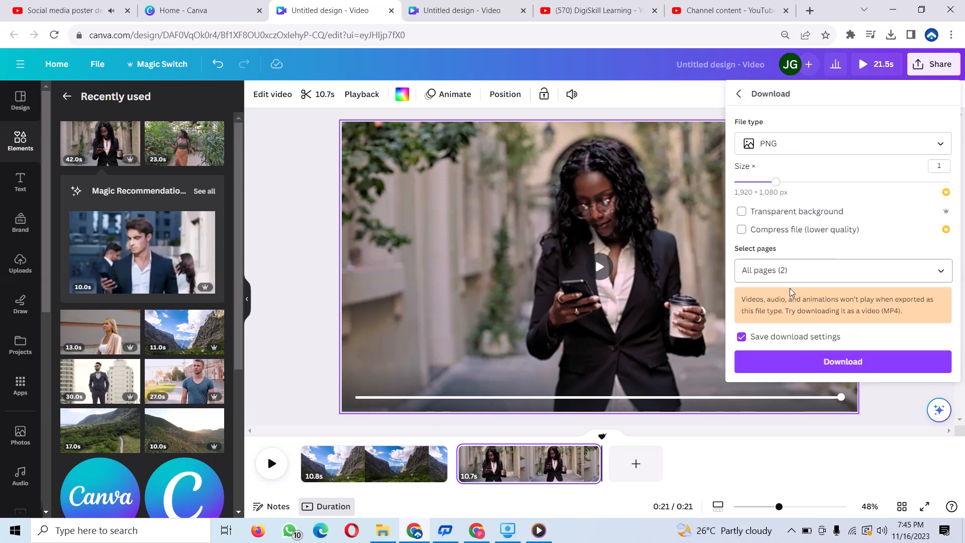
- Limit the export to page 2 and download it as an image
{"action": "left_click", "coordinate": [817, 273]}
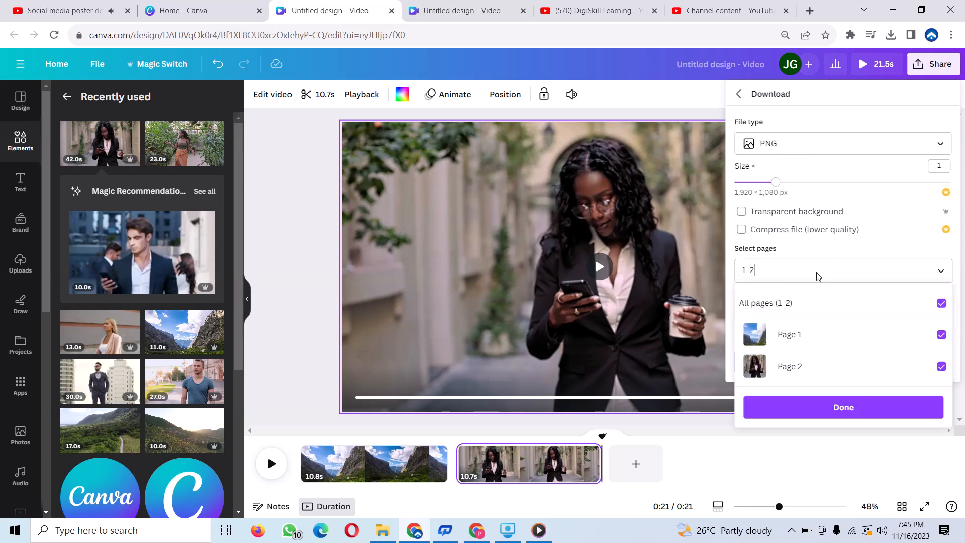
{"action": "type", "text": "2"}
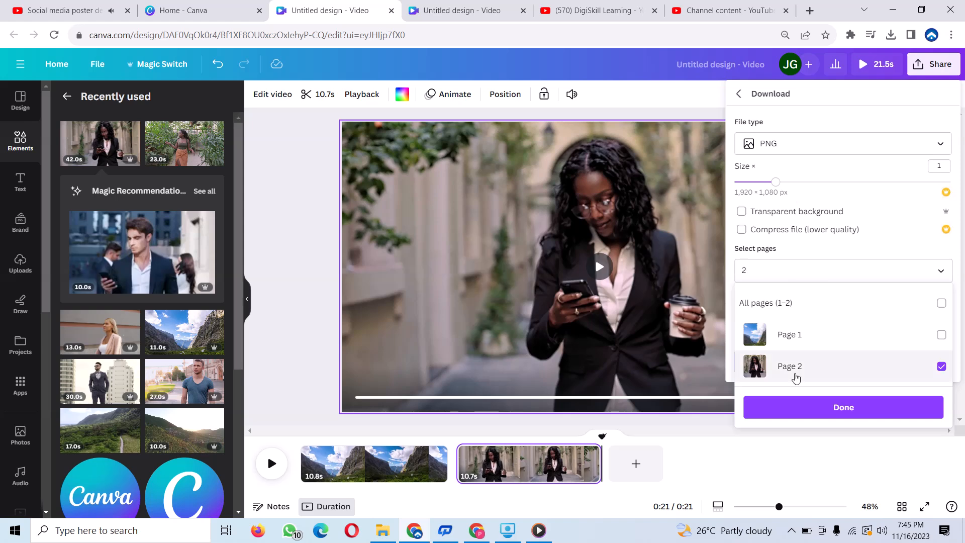
{"action": "left_click", "coordinate": [878, 410]}
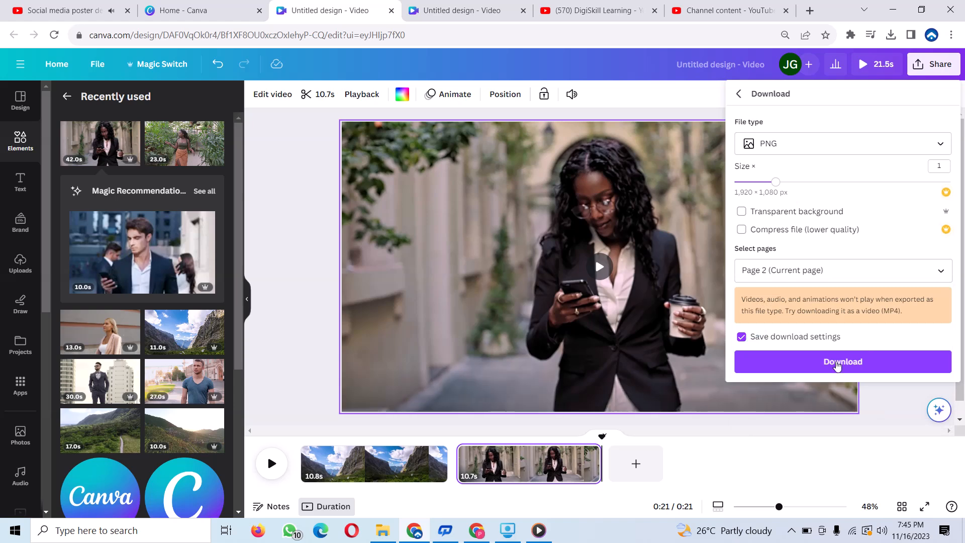
{"action": "left_click", "coordinate": [837, 365]}
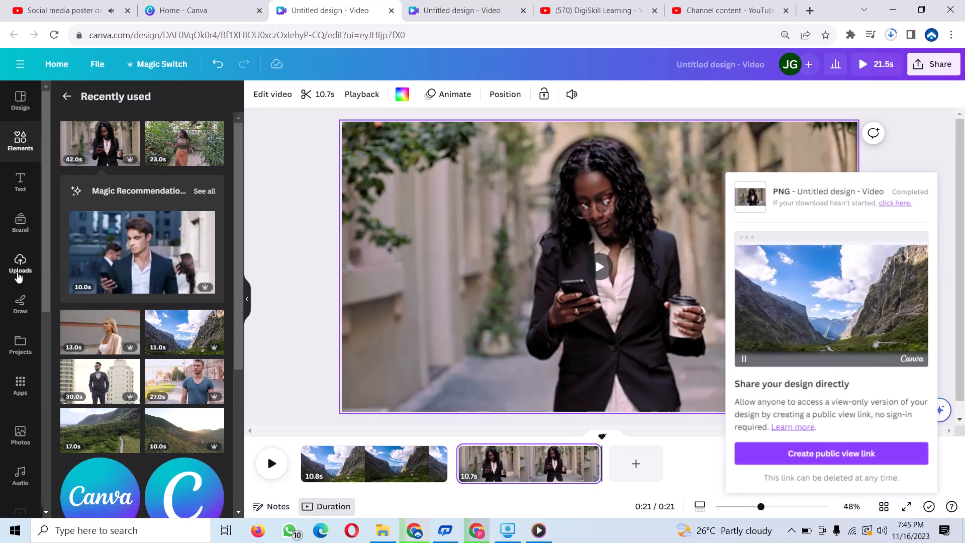
- Upload the newly downloaded PNG of the business woman to the design's uploads
{"action": "left_click", "coordinate": [18, 274]}
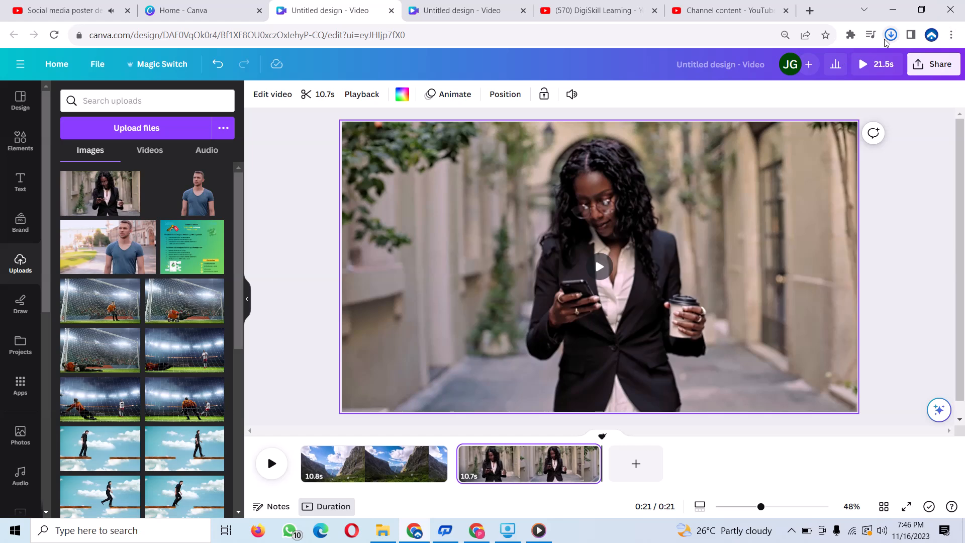
{"action": "left_click", "coordinate": [896, 34]}
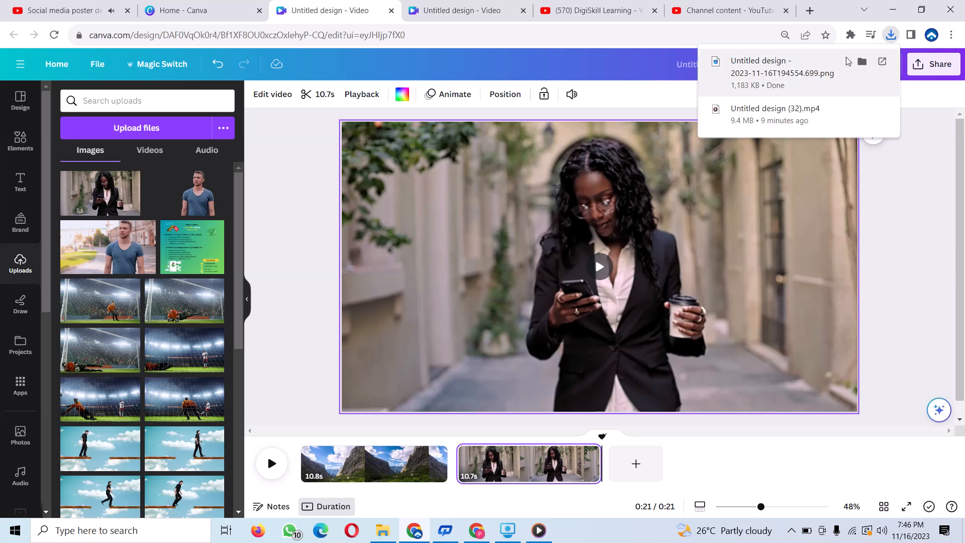
{"action": "left_click_drag", "start_coordinate": [815, 79], "coordinate": [118, 175]}
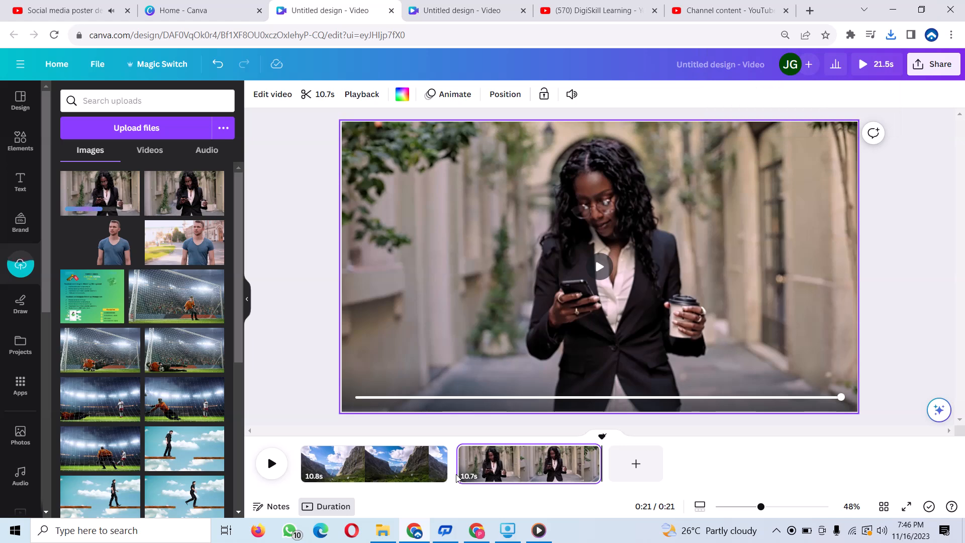
- Split the mountain page so that its first part lasts 3.9 s
{"action": "left_click", "coordinate": [356, 459]}
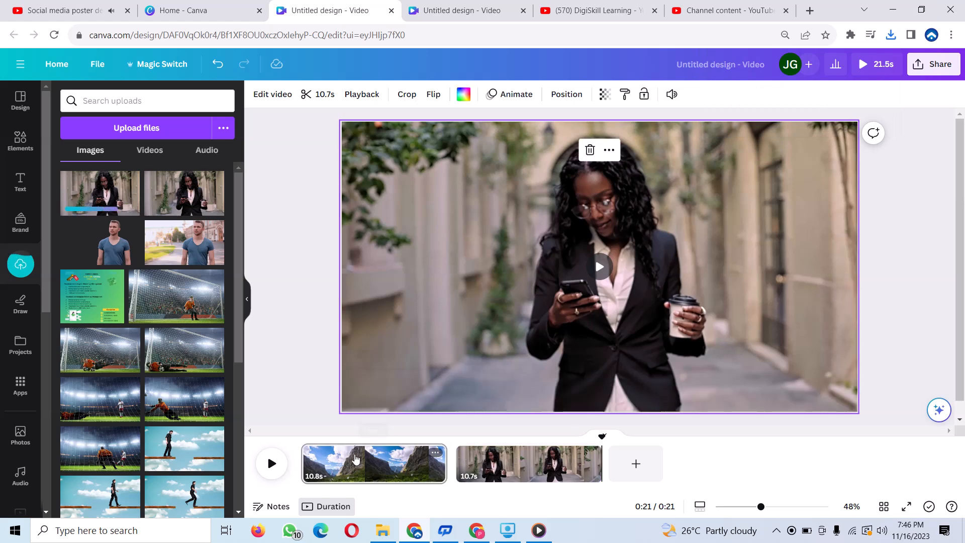
{"action": "left_click", "coordinate": [356, 459]}
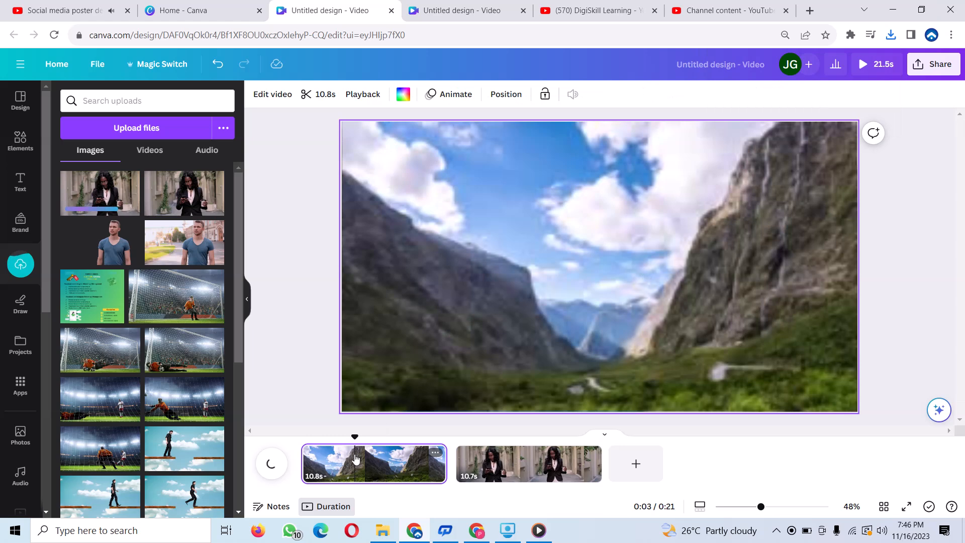
{"action": "right_click", "coordinate": [356, 459]}
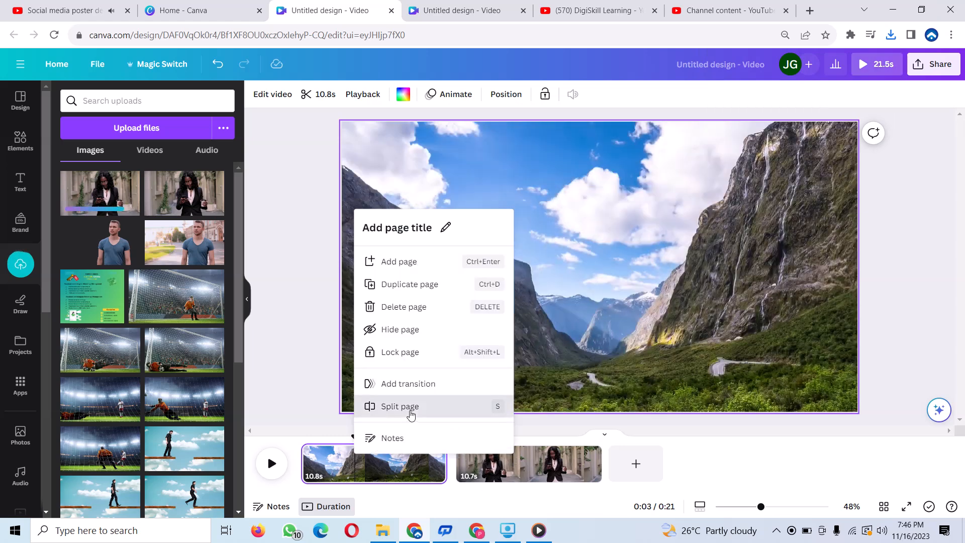
{"action": "left_click", "coordinate": [411, 413]}
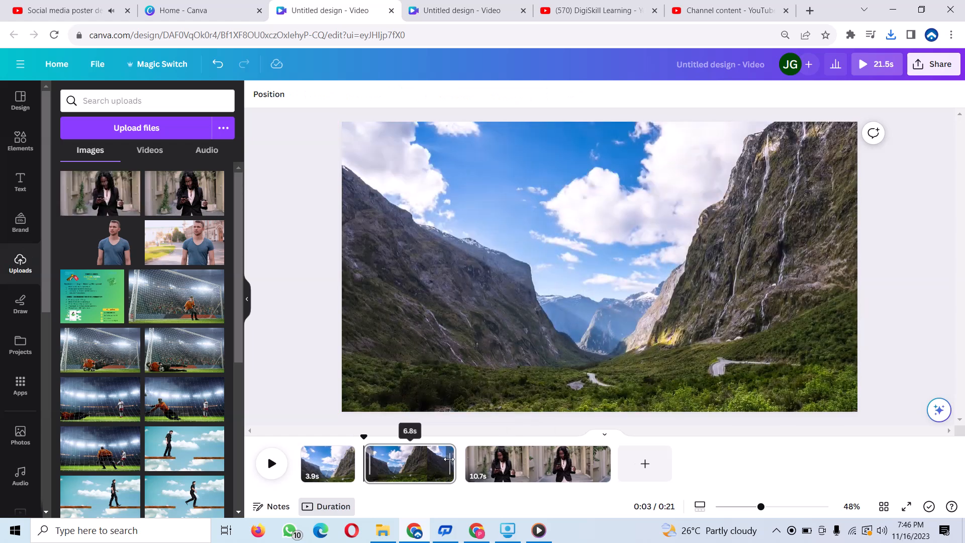
- Add the uploaded still image of the business woman to the second mountain page
{"action": "left_click", "coordinate": [469, 454]}
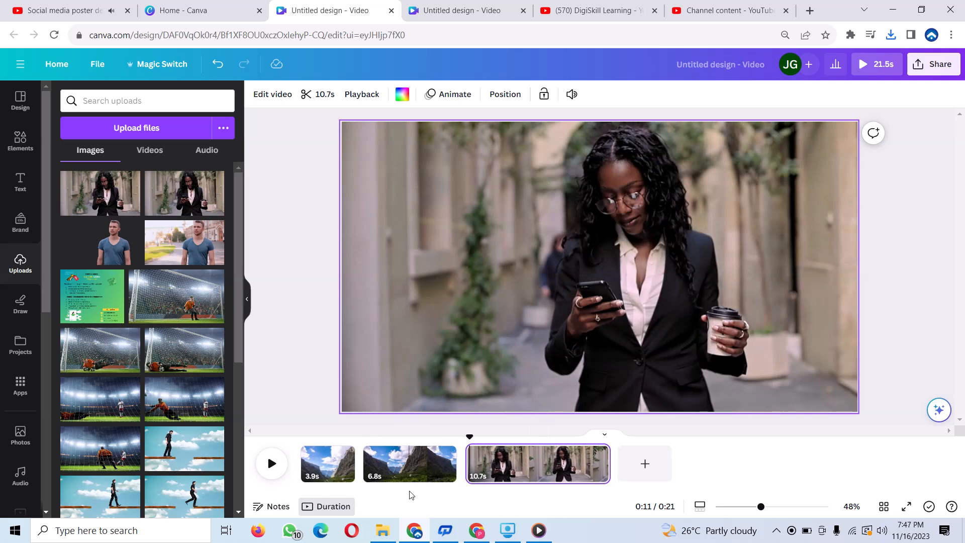
{"action": "left_click", "coordinate": [411, 475]}
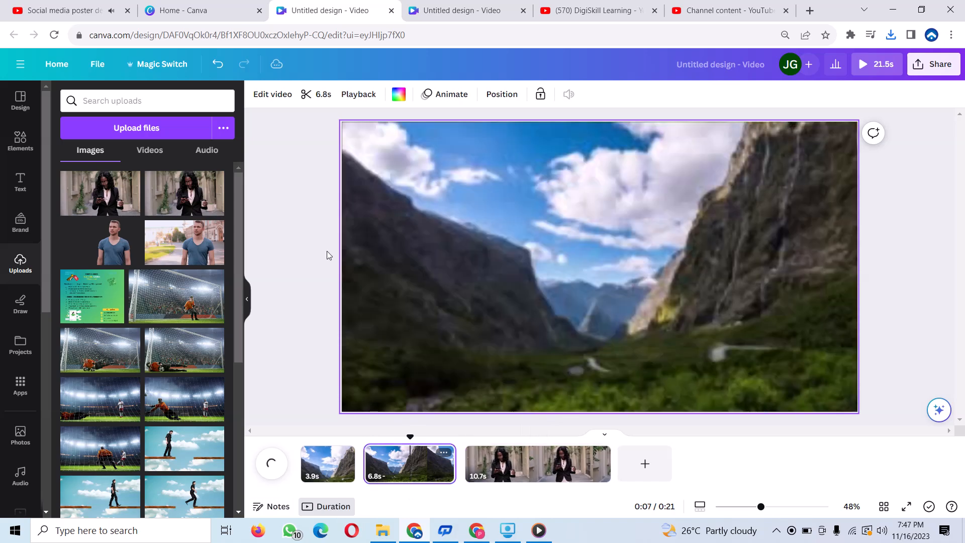
{"action": "left_click", "coordinate": [97, 200]}
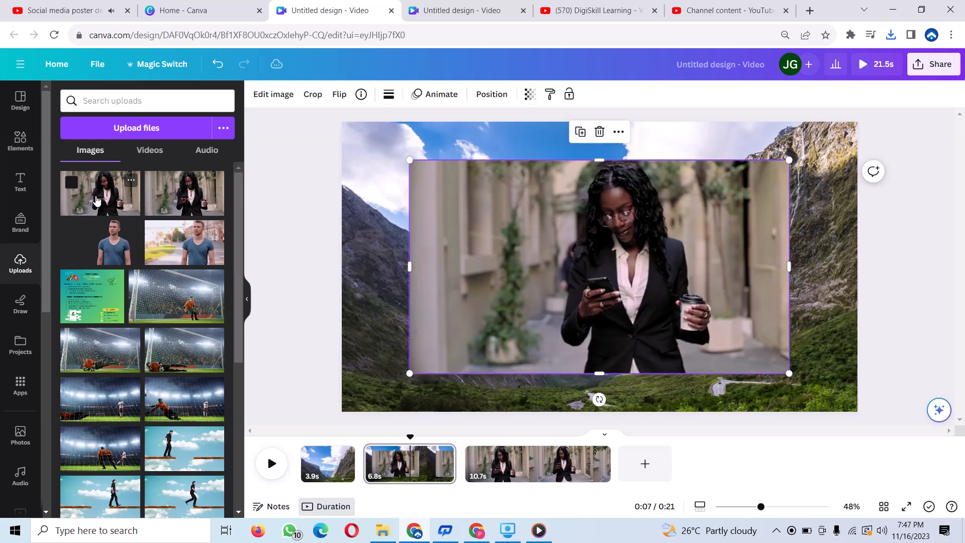
- Remove the background from the business woman's image on page 2 and apply the result
{"action": "left_click", "coordinate": [261, 102]}
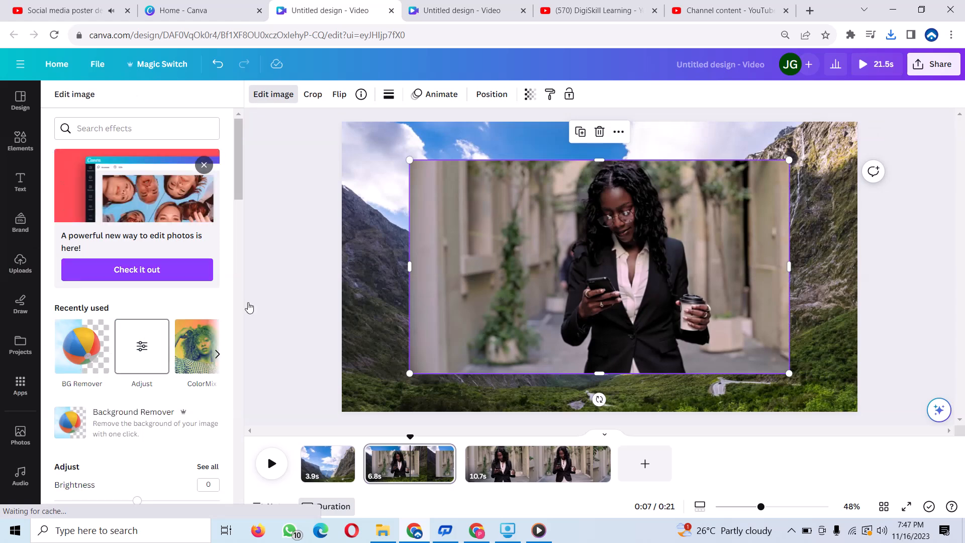
{"action": "left_click", "coordinate": [20, 263]}
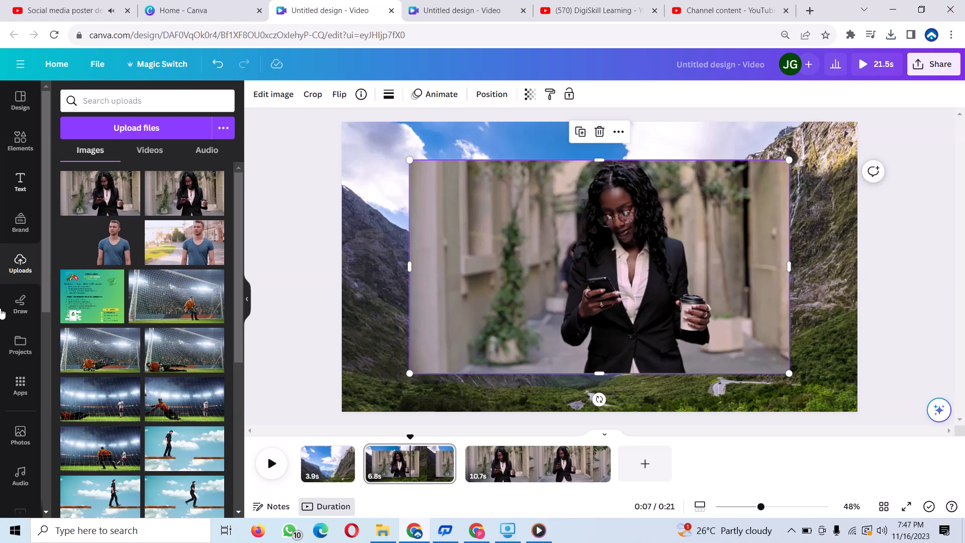
{"action": "left_click", "coordinate": [266, 94]}
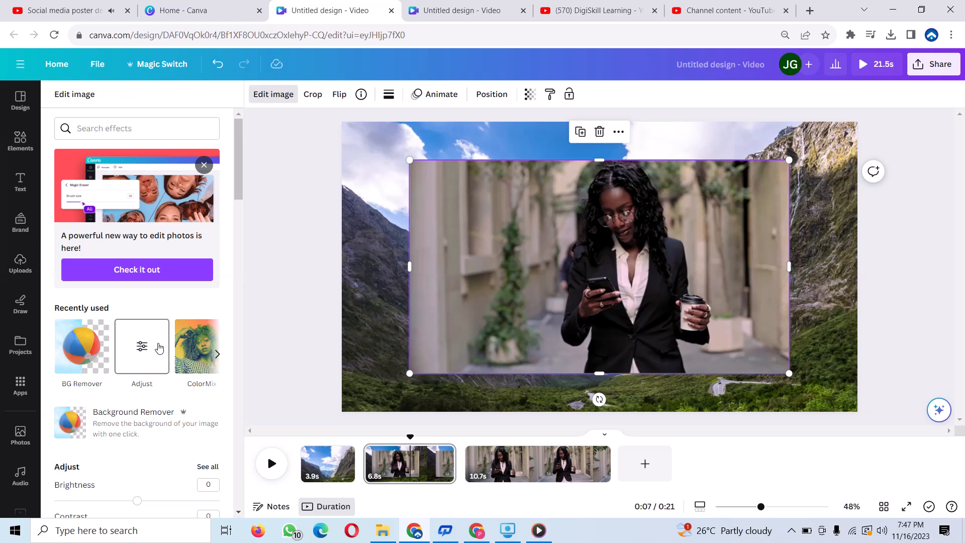
{"action": "left_click", "coordinate": [97, 351]}
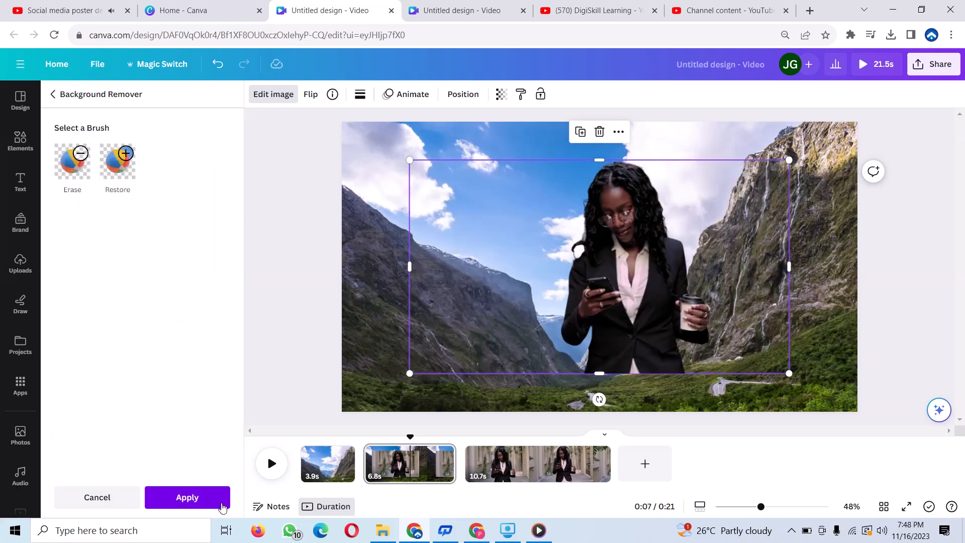
{"action": "left_click", "coordinate": [187, 498]}
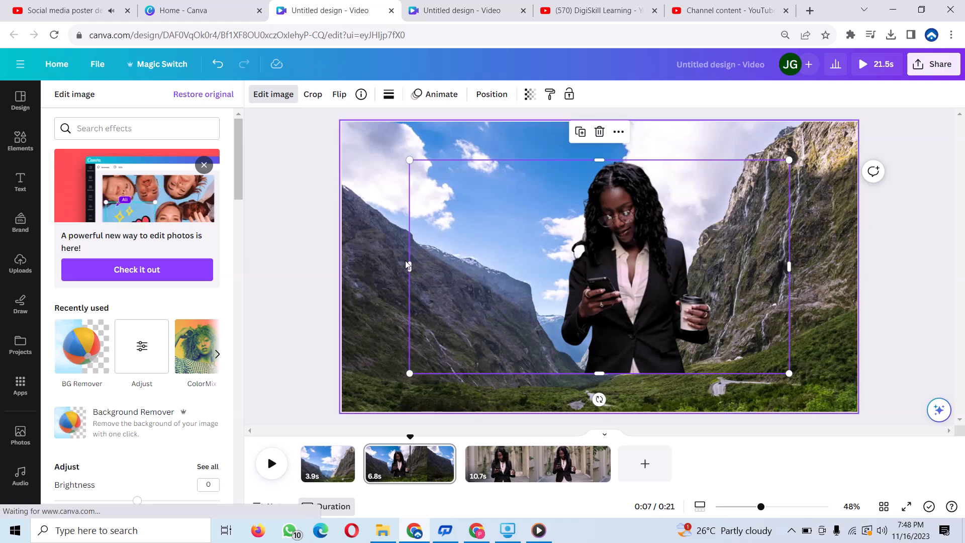
- Crop the empty left side of the woman's cutout and place her at the lower right of the mountain scene
{"action": "left_click_drag", "start_coordinate": [408, 269], "coordinate": [505, 287]}
{"action": "left_click_drag", "start_coordinate": [715, 312], "coordinate": [734, 349]}
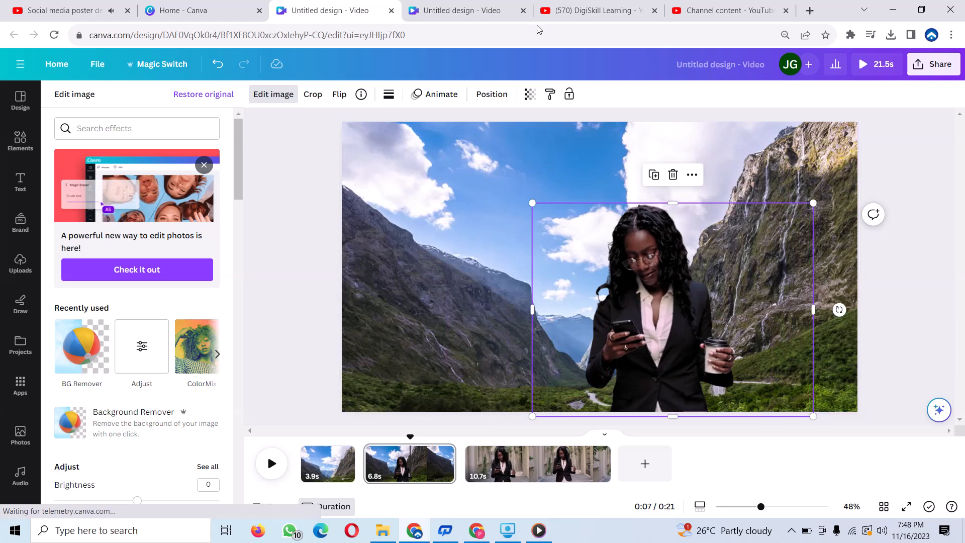
- Apply the Tectonic photo animation to the woman's cutout and lower its intensity
{"action": "left_click", "coordinate": [432, 96]}
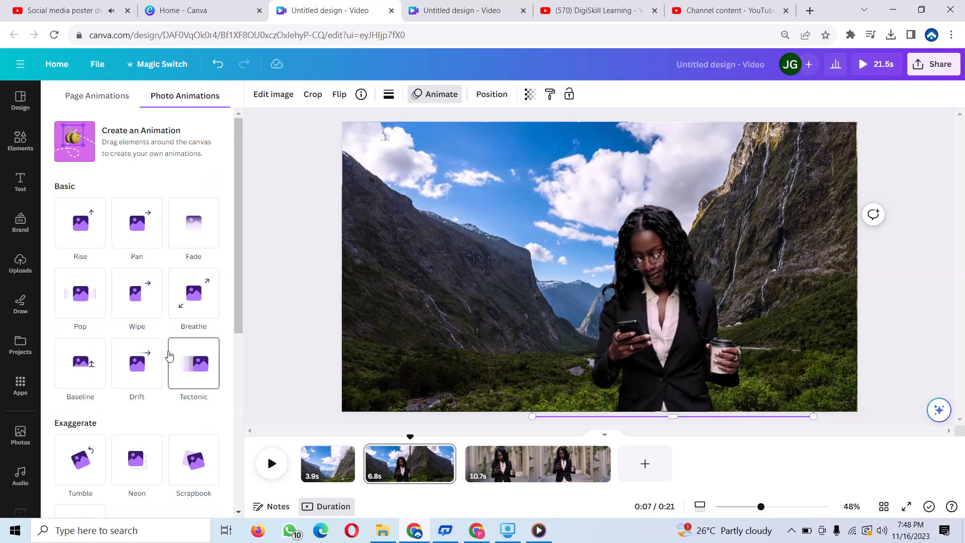
{"action": "left_click", "coordinate": [169, 356]}
{"action": "left_click_drag", "start_coordinate": [134, 455], "coordinate": [88, 457]}
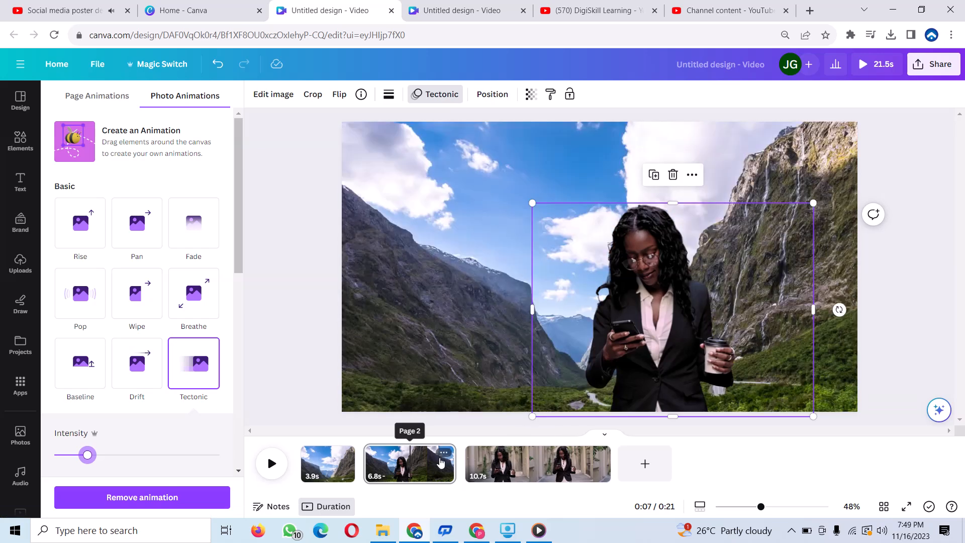
- Trim both mountain pages to 3.4 s each and the business-woman clip to 2.8 s
{"action": "left_click_drag", "start_coordinate": [448, 460], "coordinate": [402, 461]}
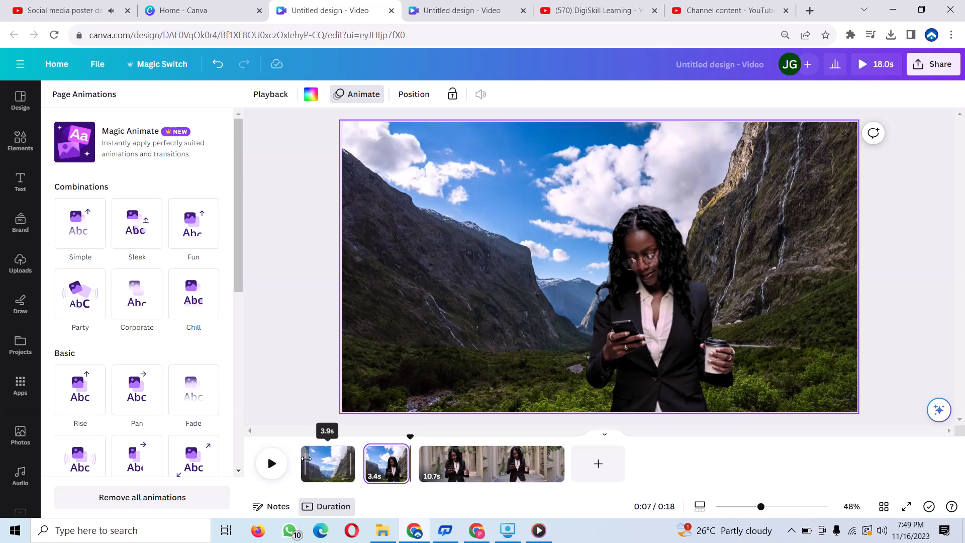
{"action": "left_click", "coordinate": [306, 459]}
{"action": "mouse_move", "coordinate": [310, 455]}
{"action": "left_mouse_down"}
{"action": "mouse_move", "coordinate": [328, 460]}
{"action": "mouse_move", "coordinate": [315, 459]}
{"action": "left_mouse_up"}
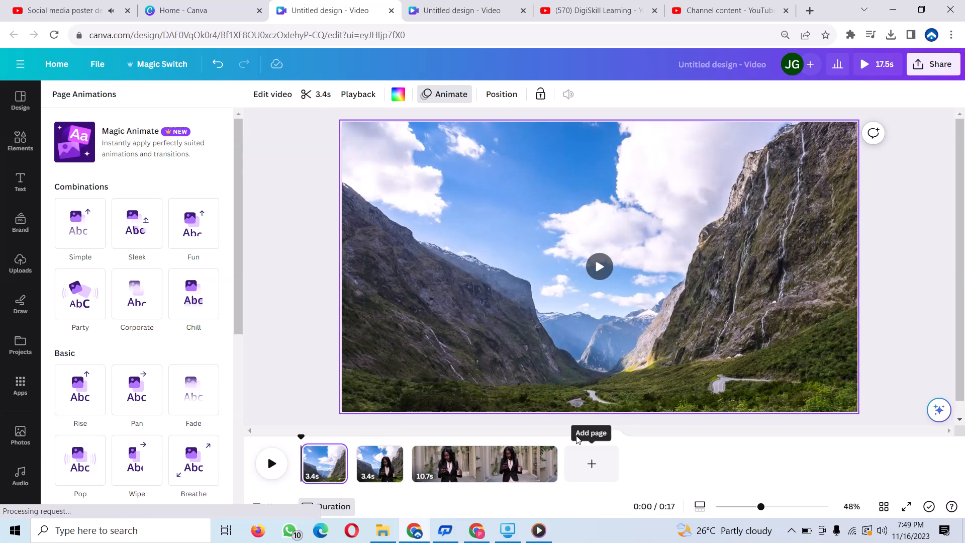
{"action": "left_click_drag", "start_coordinate": [550, 470], "coordinate": [445, 470]}
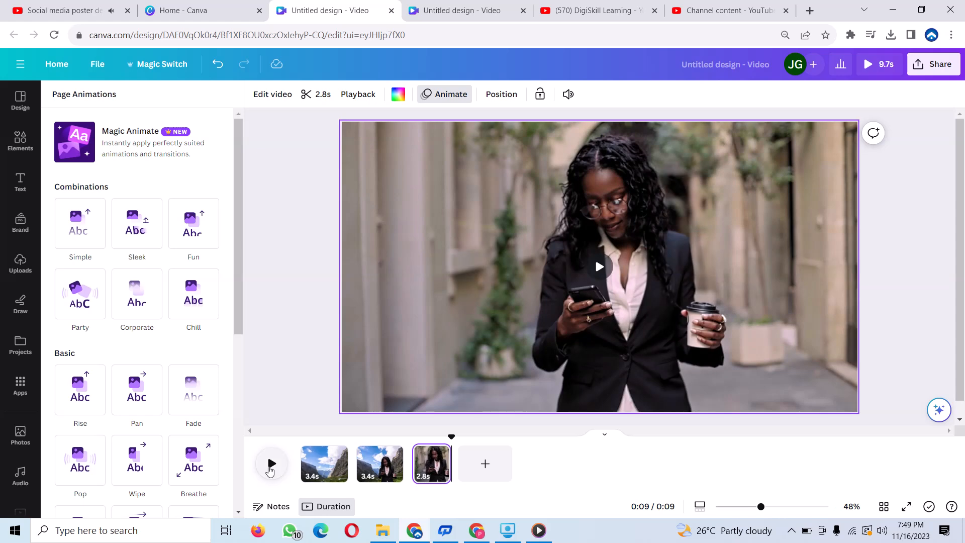
- Add a 0.2-second Dissolve transition between pages 2 and 3 and preview the video from the beginning
{"action": "left_click", "coordinate": [270, 468]}
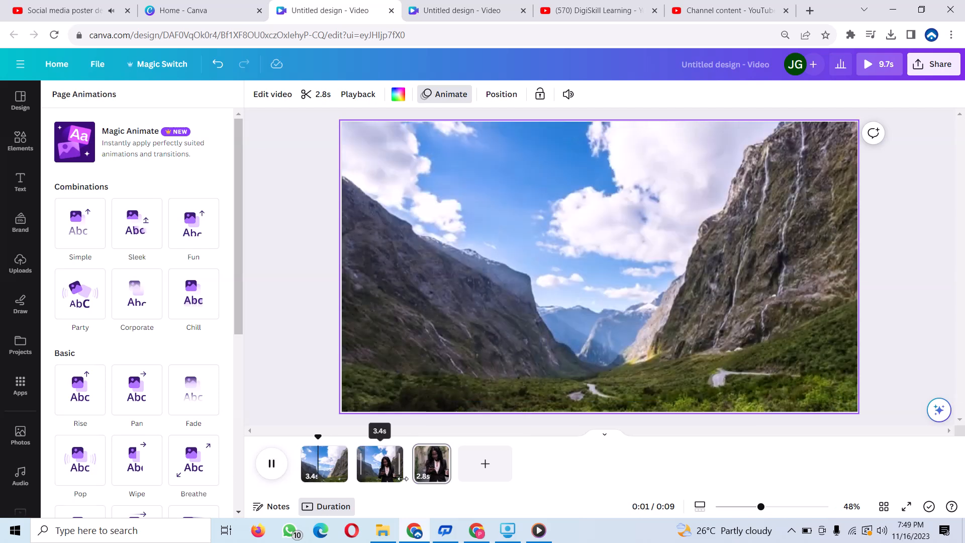
{"action": "mouse_move", "coordinate": [410, 484]}
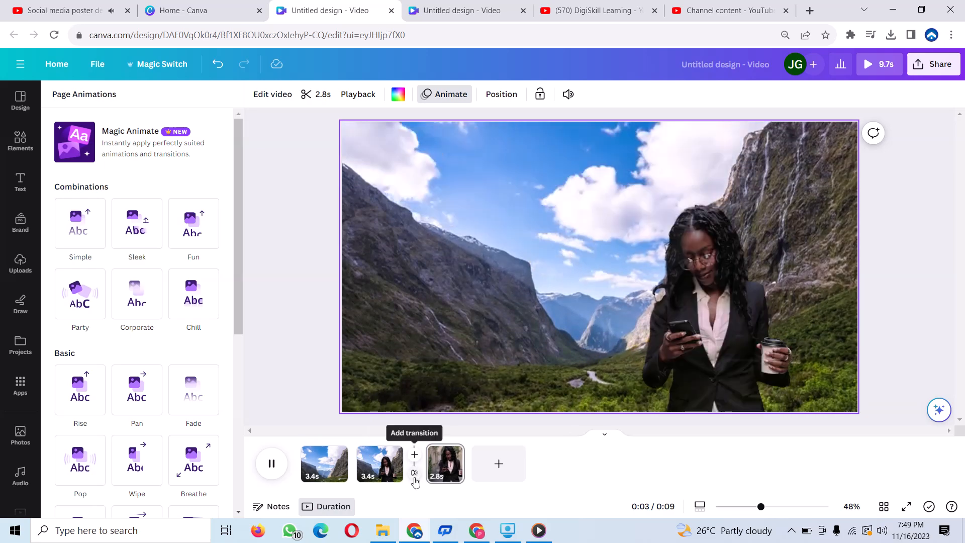
{"action": "left_click", "coordinate": [415, 482]}
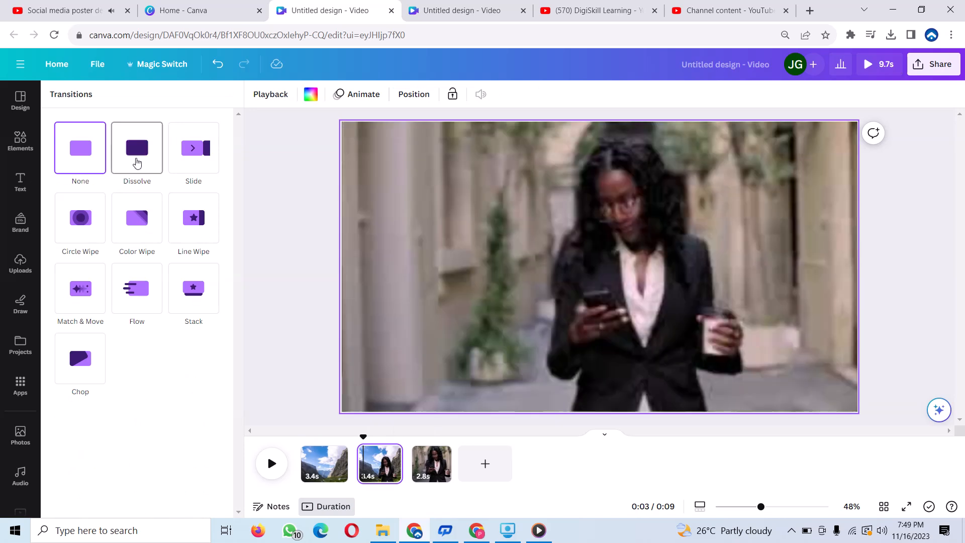
{"action": "left_click", "coordinate": [137, 164]}
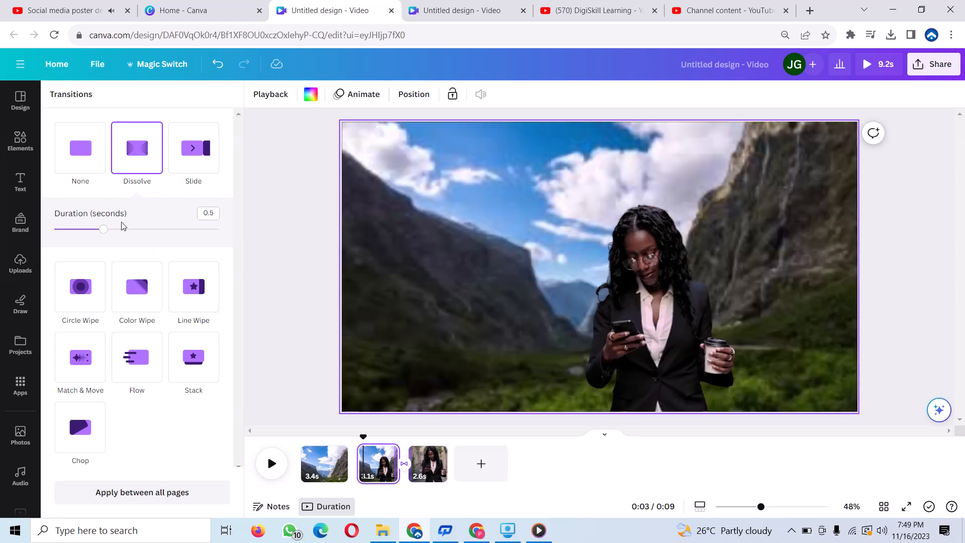
{"action": "left_click_drag", "start_coordinate": [103, 228], "coordinate": [67, 229]}
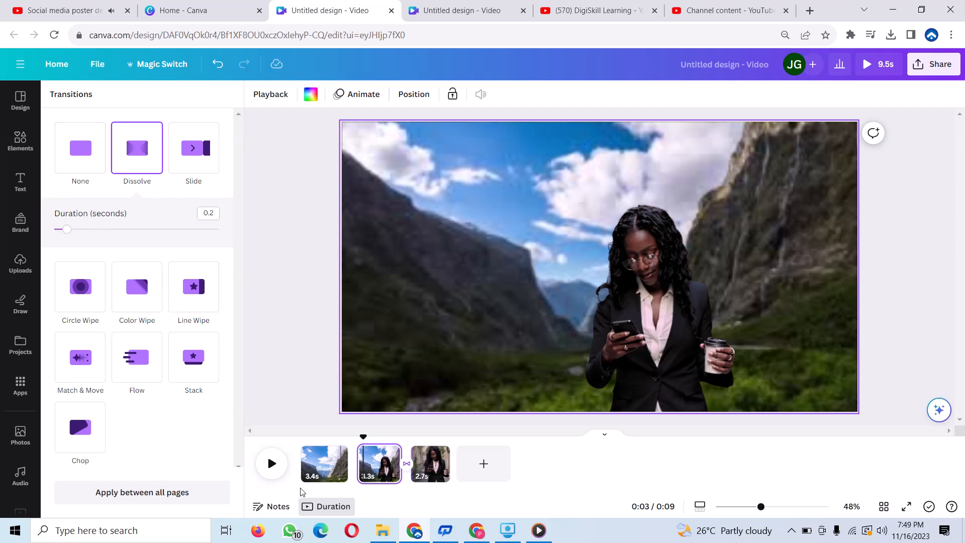
{"action": "left_click", "coordinate": [305, 461]}
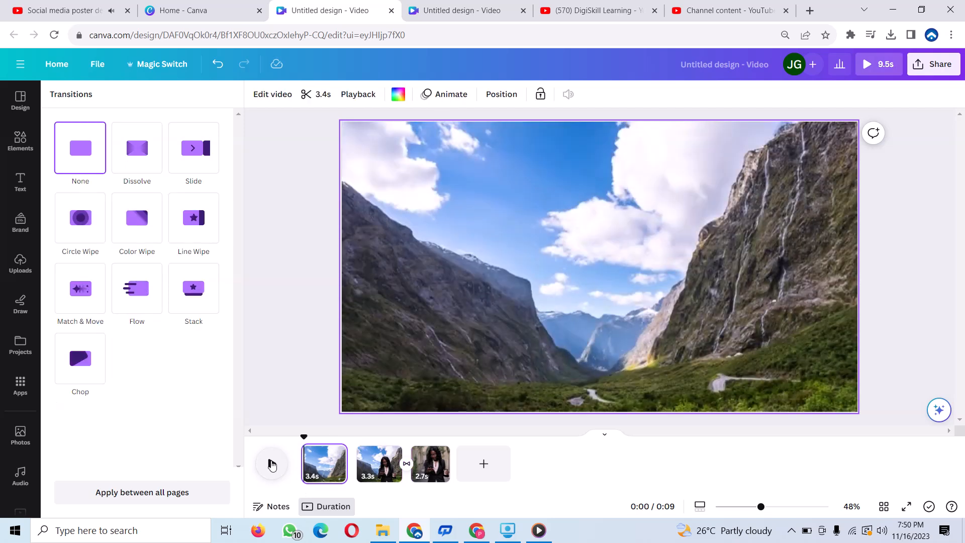
{"action": "left_click", "coordinate": [272, 464]}
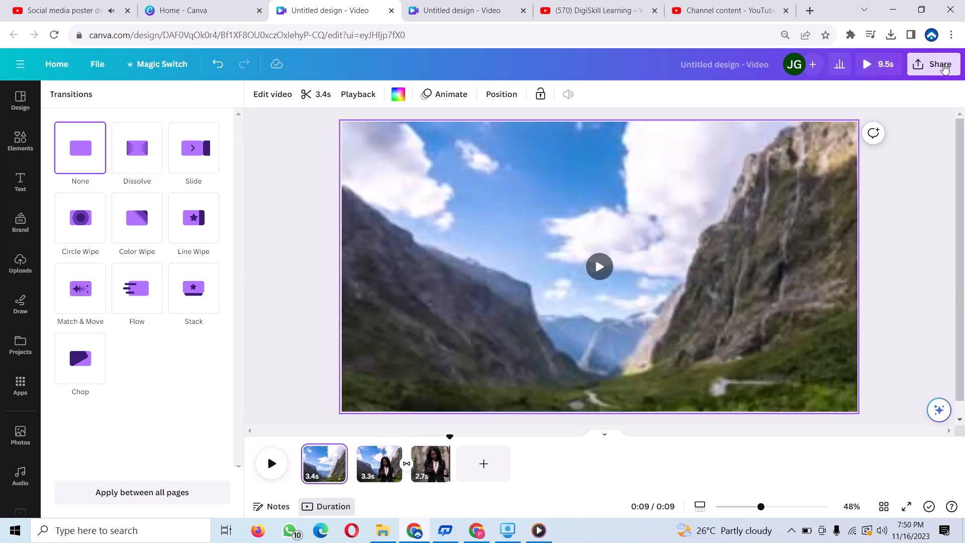
- Open the download settings for the finished design
{"action": "left_click", "coordinate": [944, 69]}
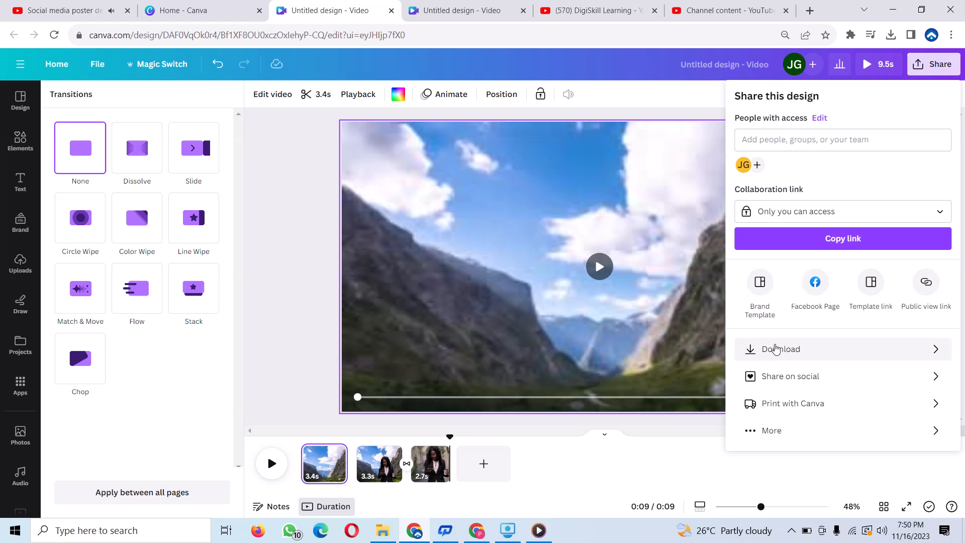
{"action": "left_click", "coordinate": [776, 350]}
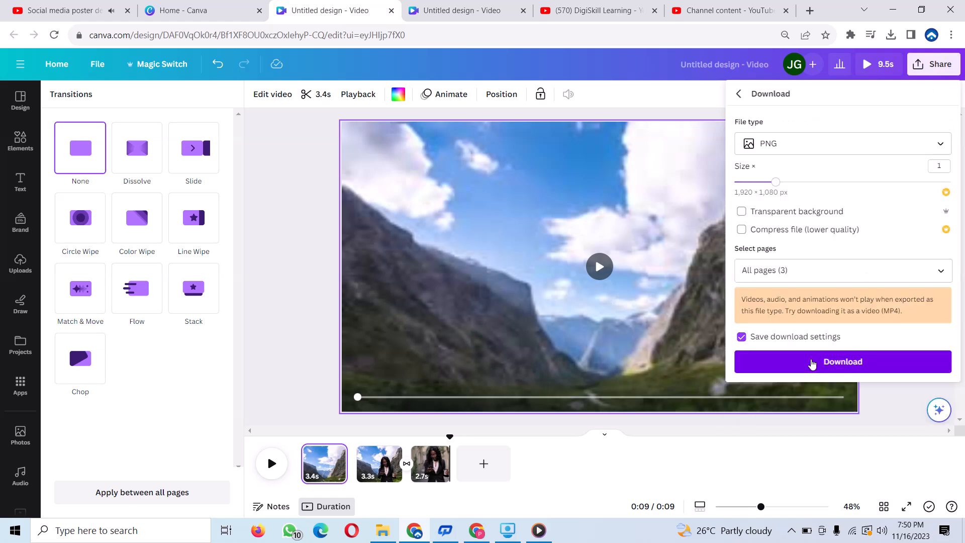